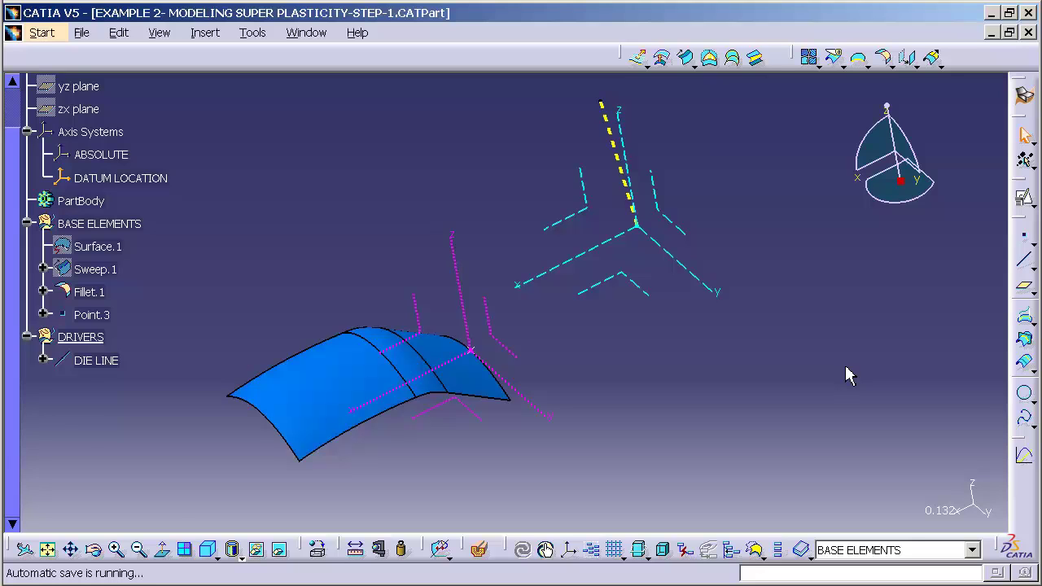
- Create Plane.3 offset 33 mm from DATUM LOCATION's ZX plane and Plane.4 offset 256 mm from its YZ plane
scroll(847, 378, up, 2)
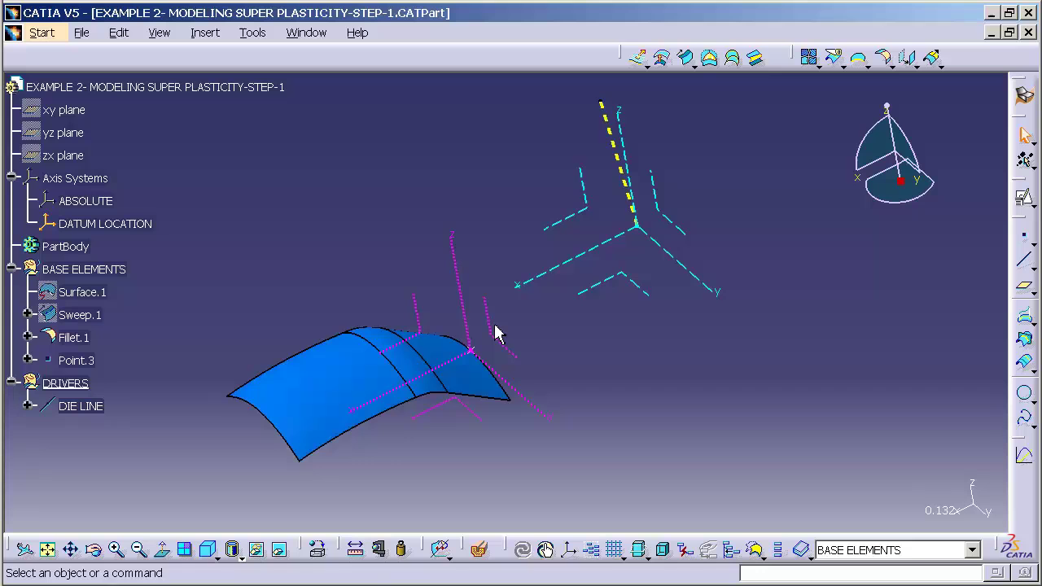
click(1023, 286)
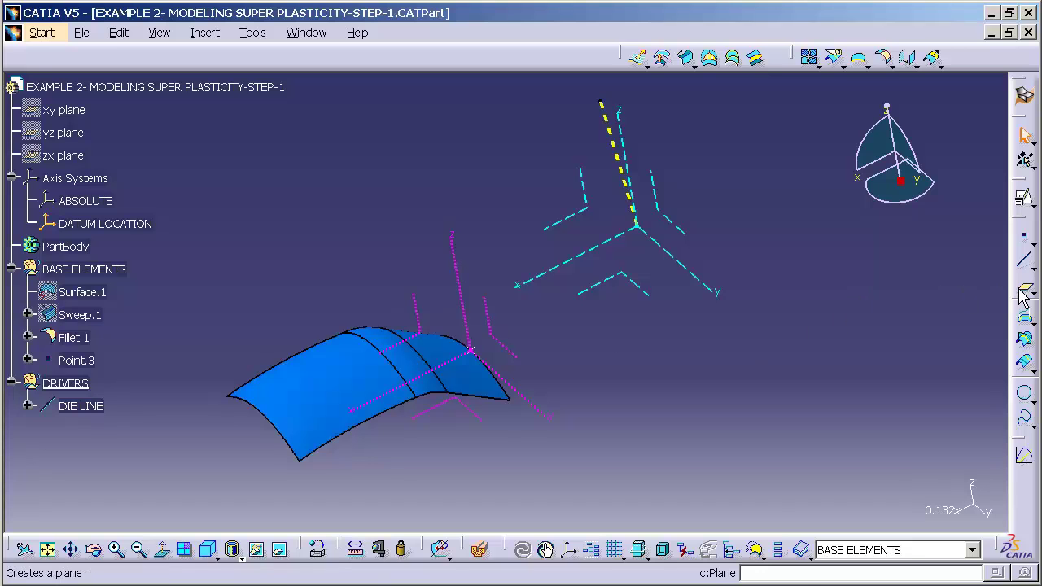
click(418, 336)
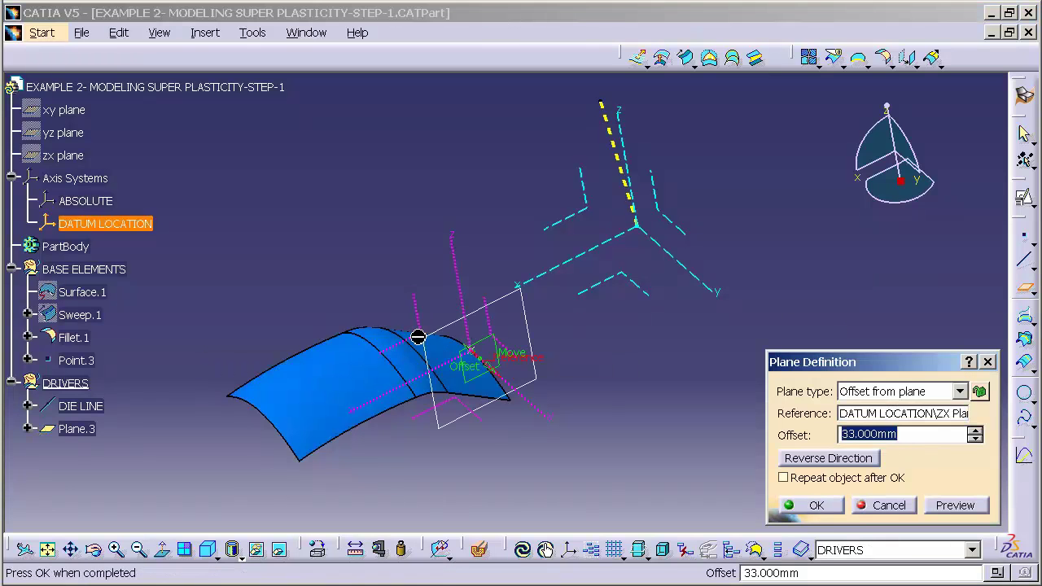
click(814, 511)
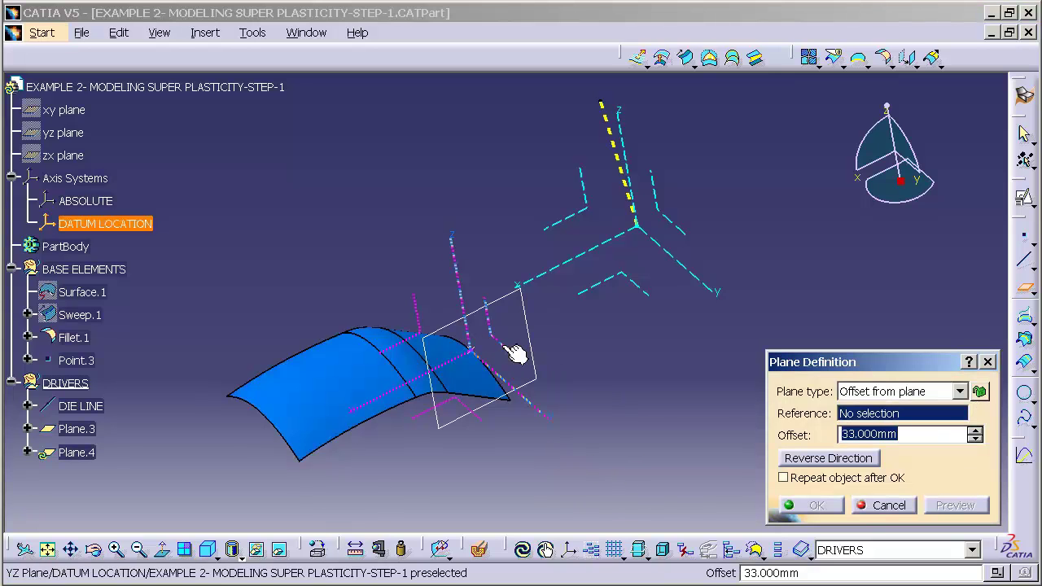
click(437, 371)
drag(437, 372, 339, 411)
click(817, 506)
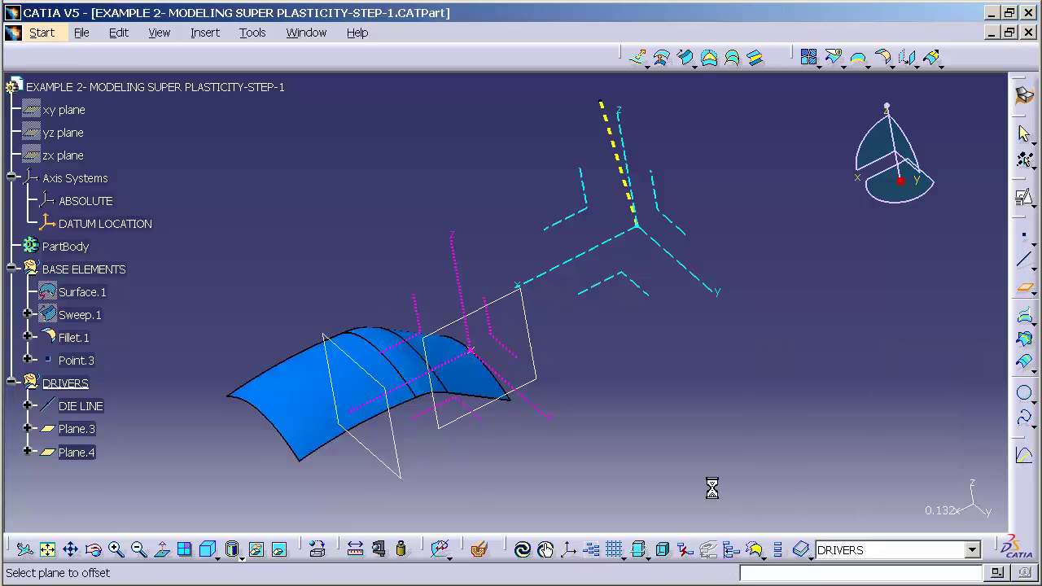
click(877, 505)
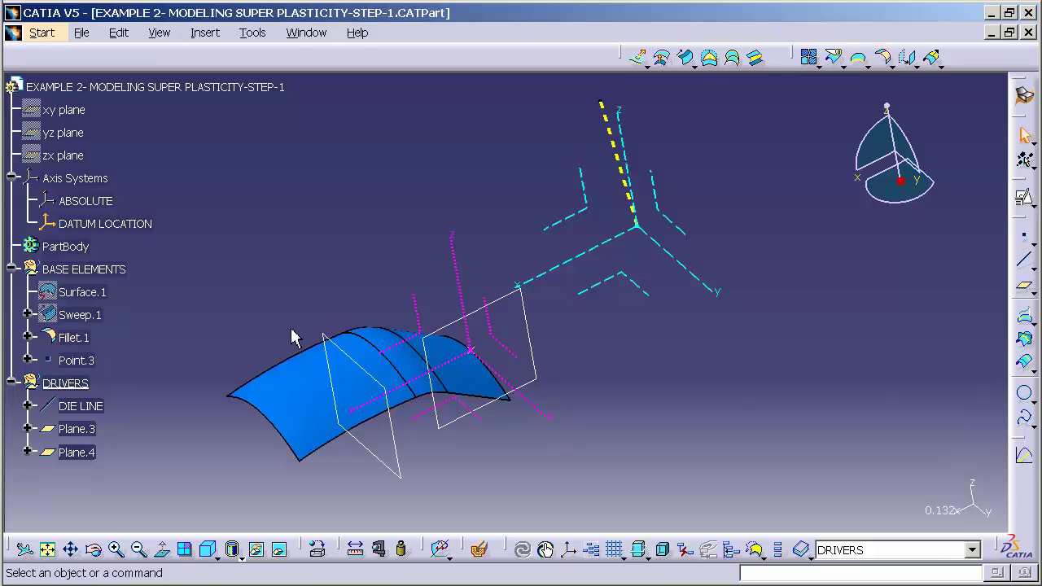
- Make BASE ELEMENTS the work object and intersect the fillet surface with Plane.3 to get curve Intersect.1
right_click(122, 277)
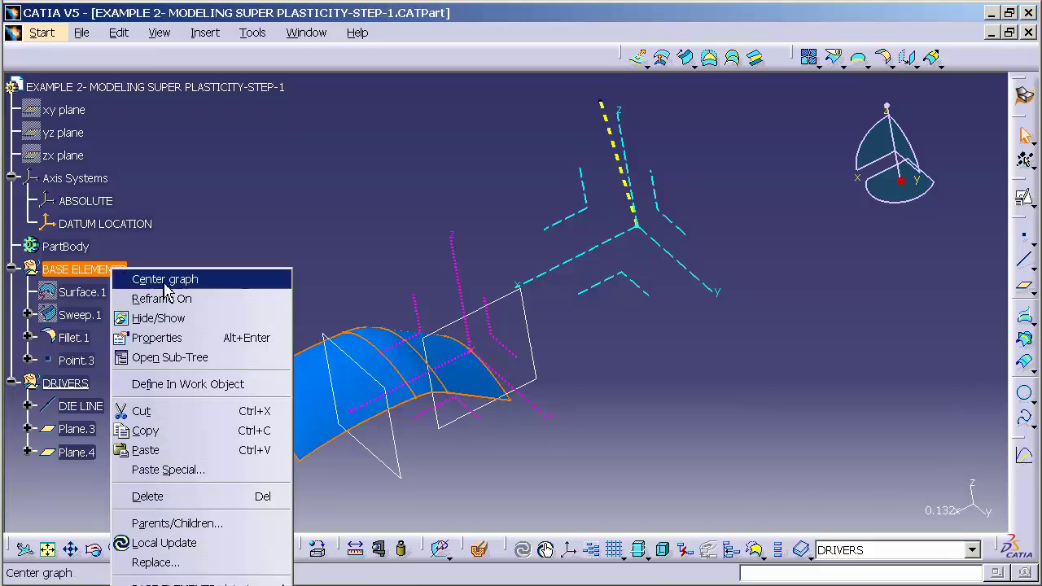
click(228, 386)
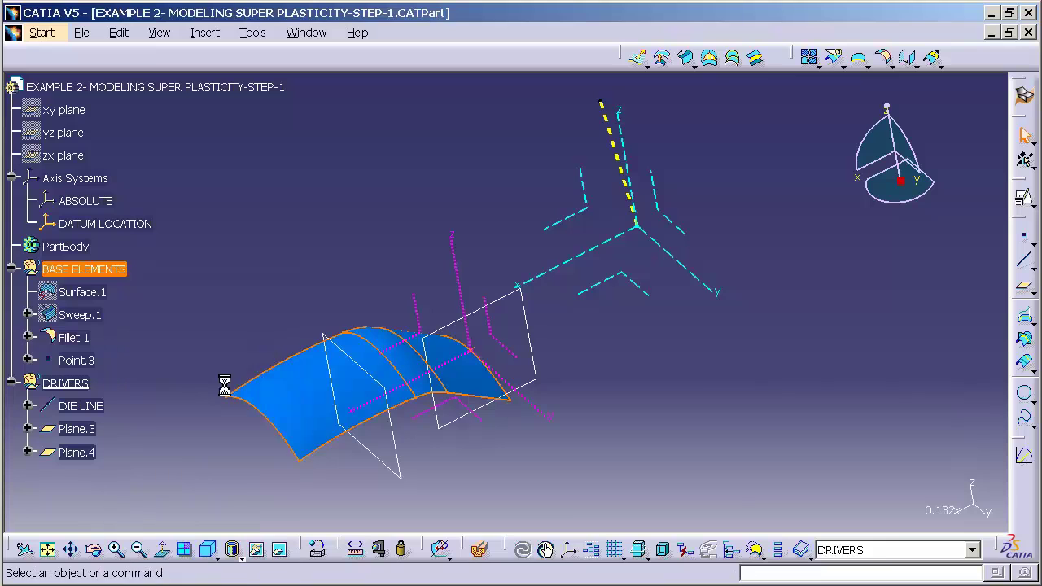
click(690, 385)
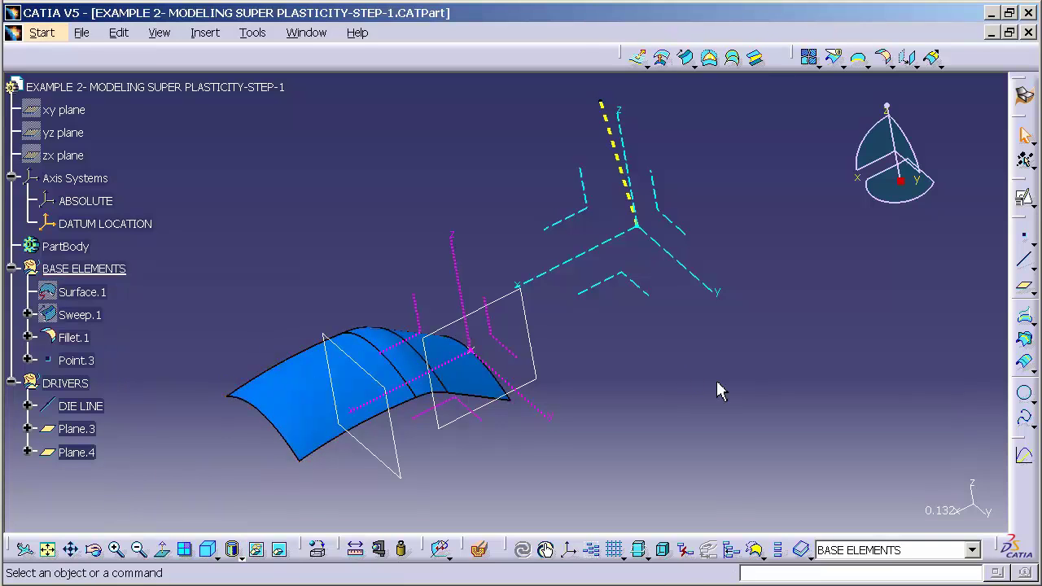
click(1026, 344)
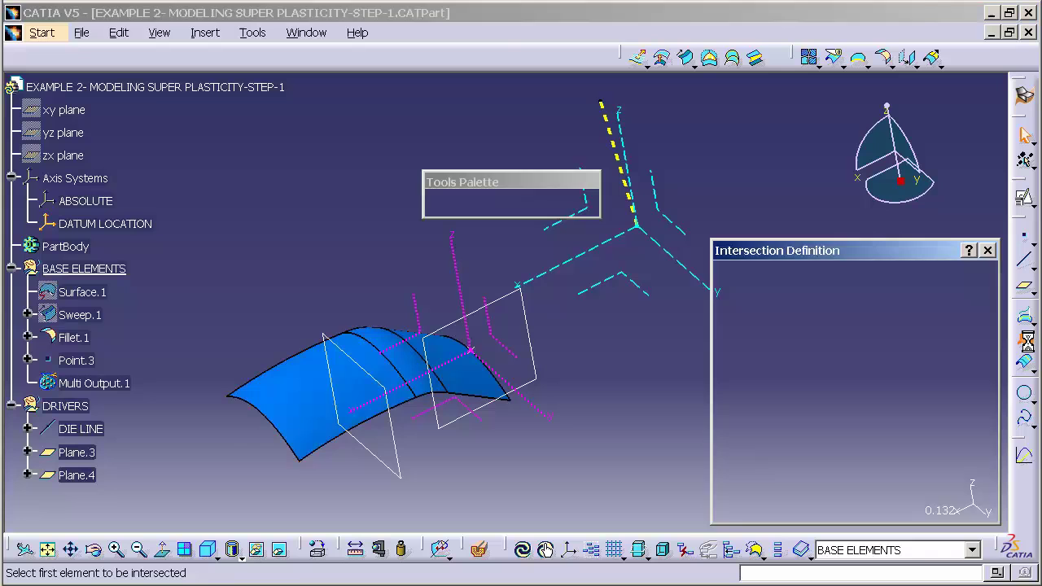
click(309, 416)
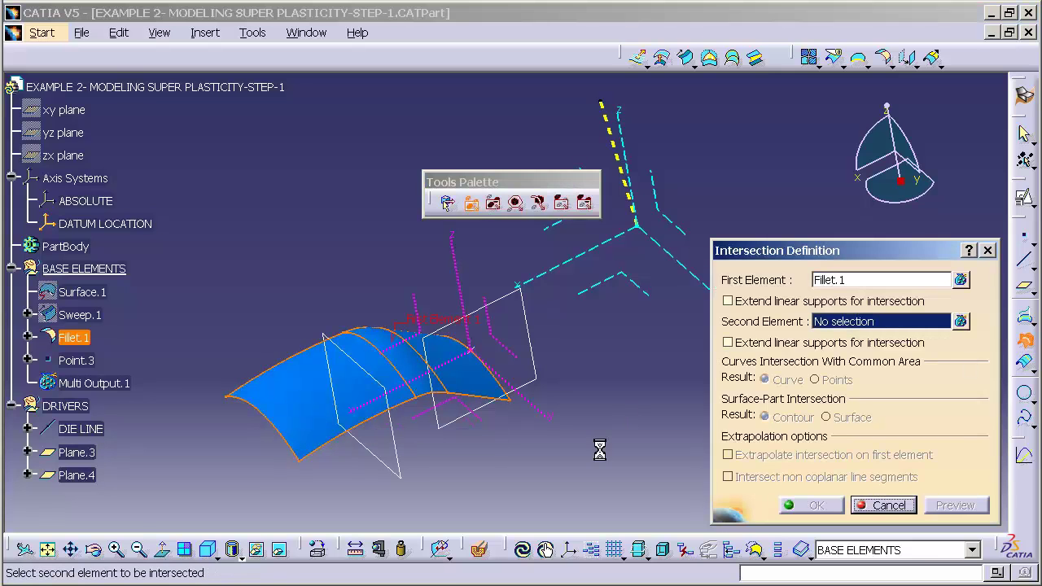
click(534, 371)
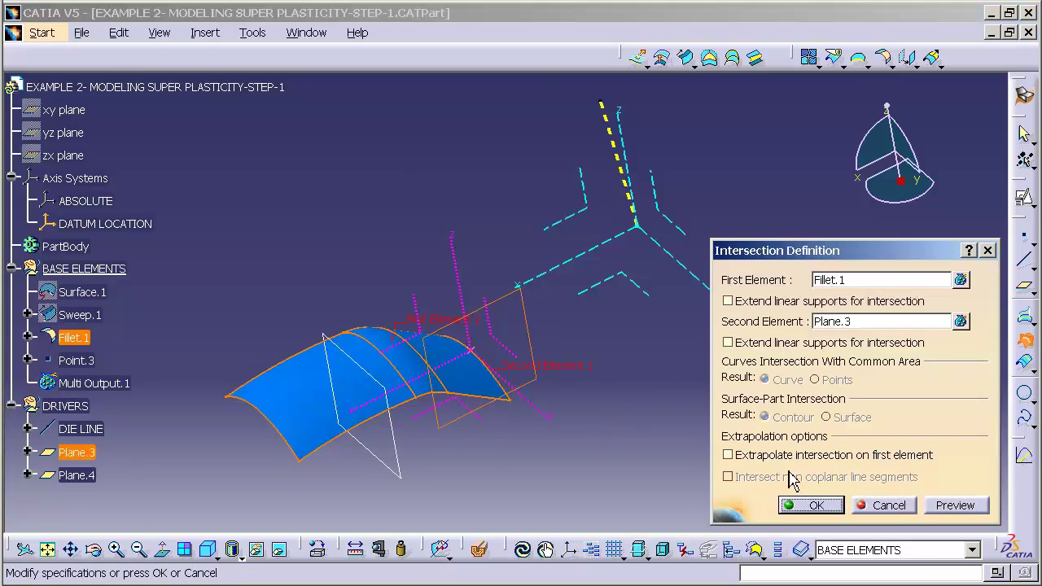
click(810, 504)
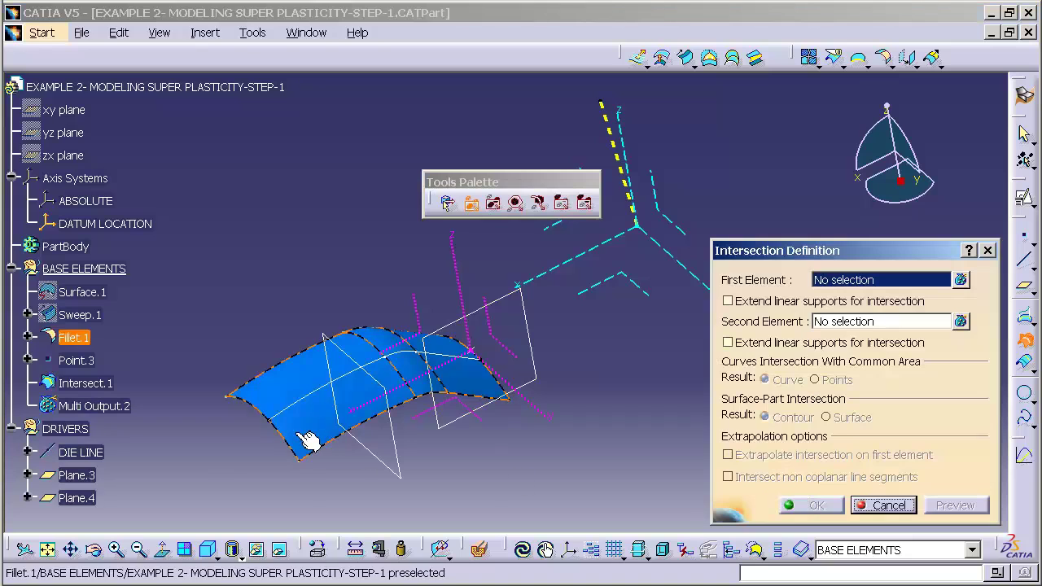
- Intersect Intersect.1 with Plane.4 to create point Intersect.2
click(108, 394)
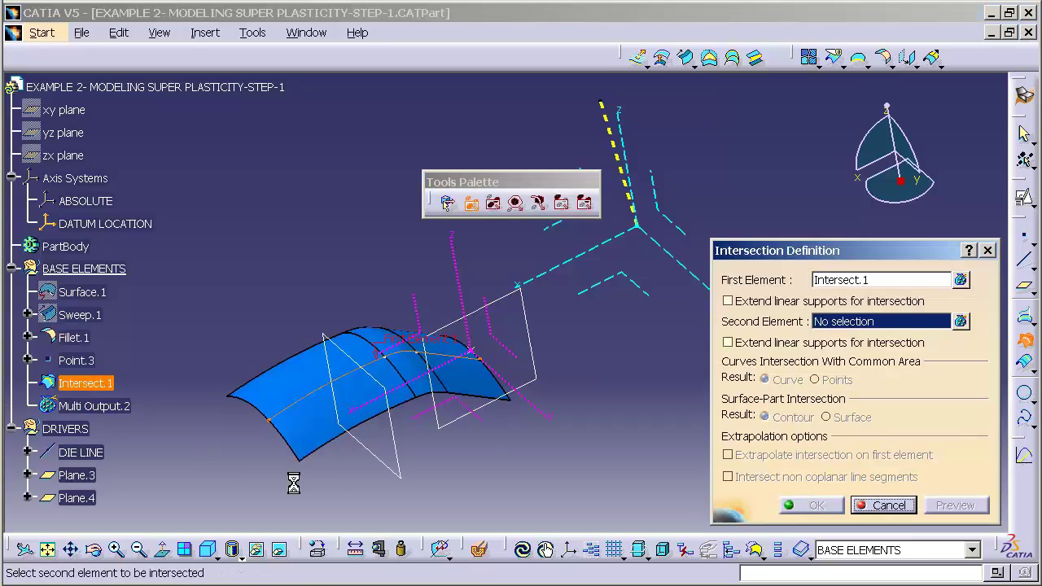
click(378, 454)
click(802, 506)
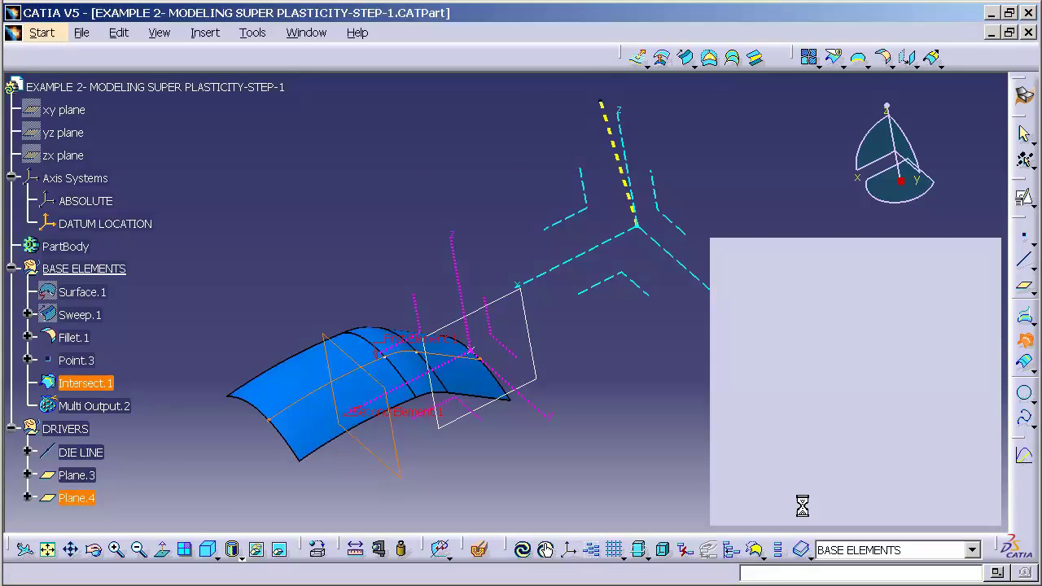
middle_drag(442, 447, 360, 426)
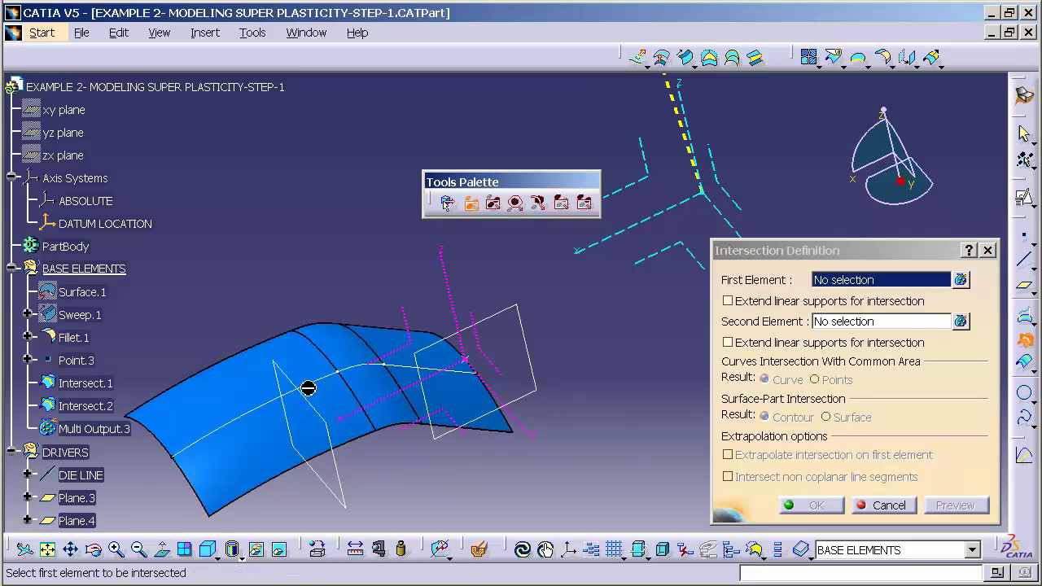
click(889, 507)
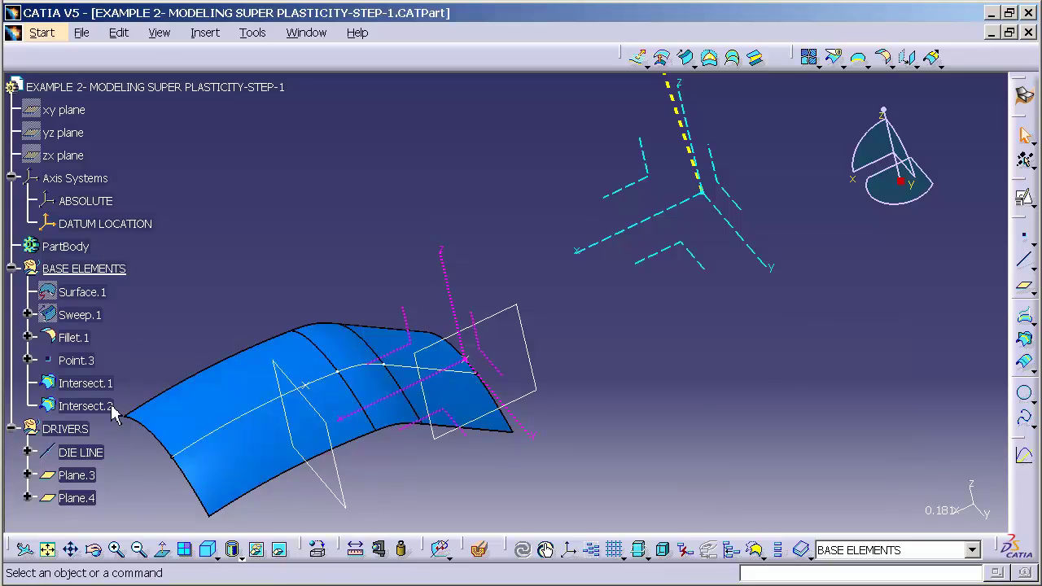
- In DRIVERS, create Line.4 at 91° to Intersect.1, starting at Intersect.2 on the Fillet.1 support
right_click(72, 431)
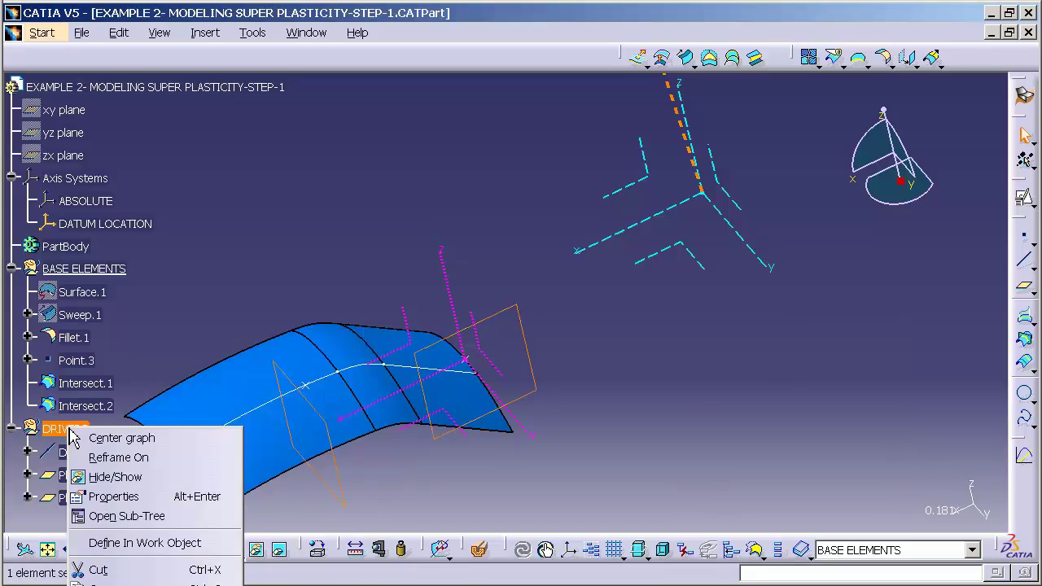
click(131, 543)
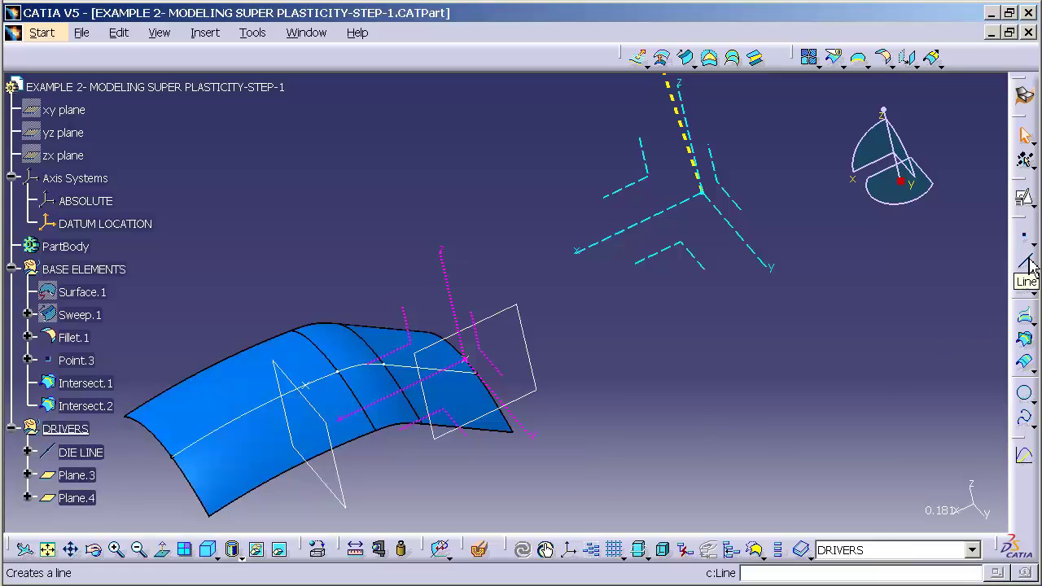
click(1027, 261)
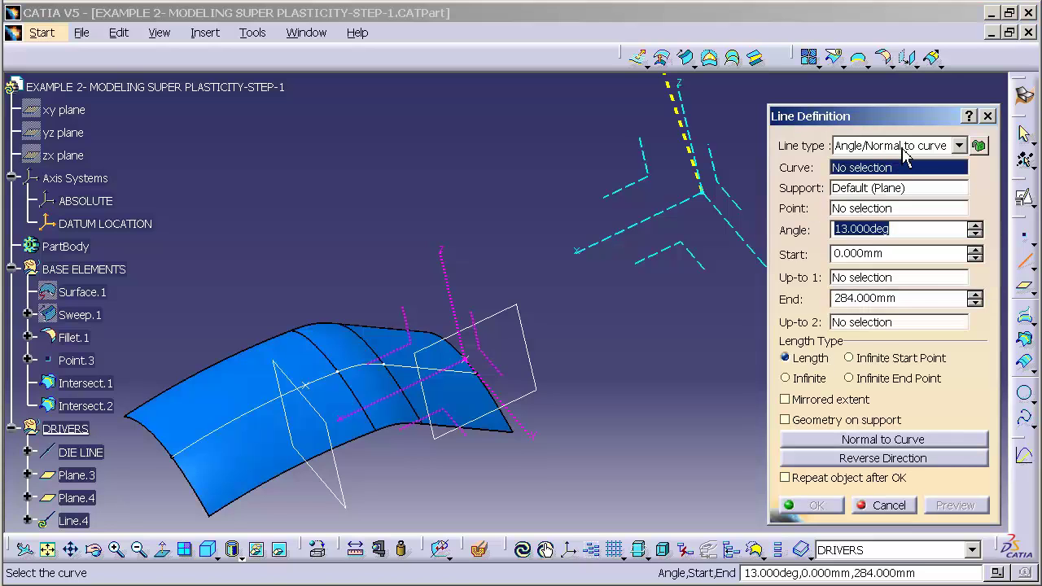
click(230, 430)
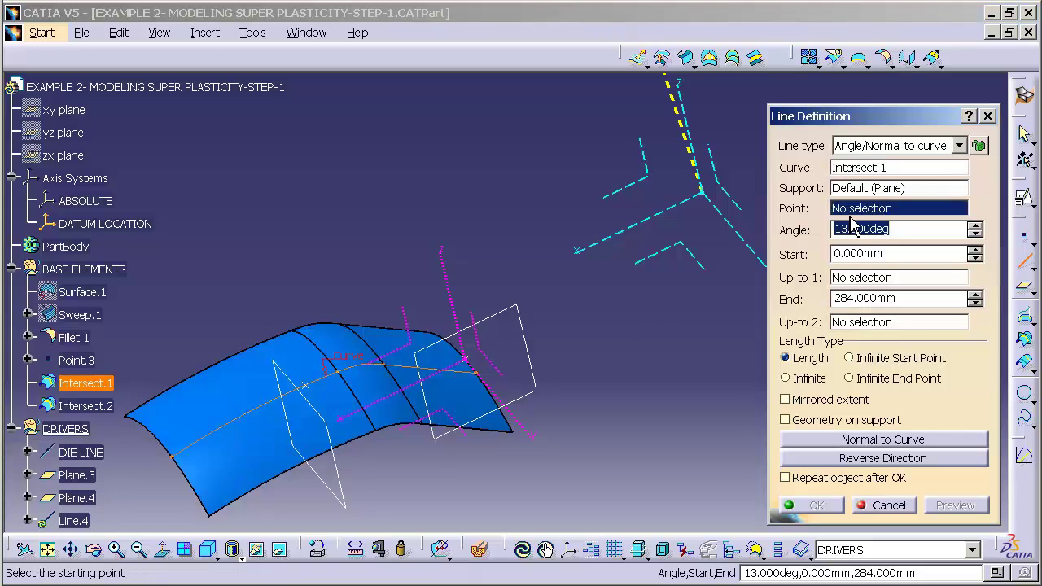
click(320, 395)
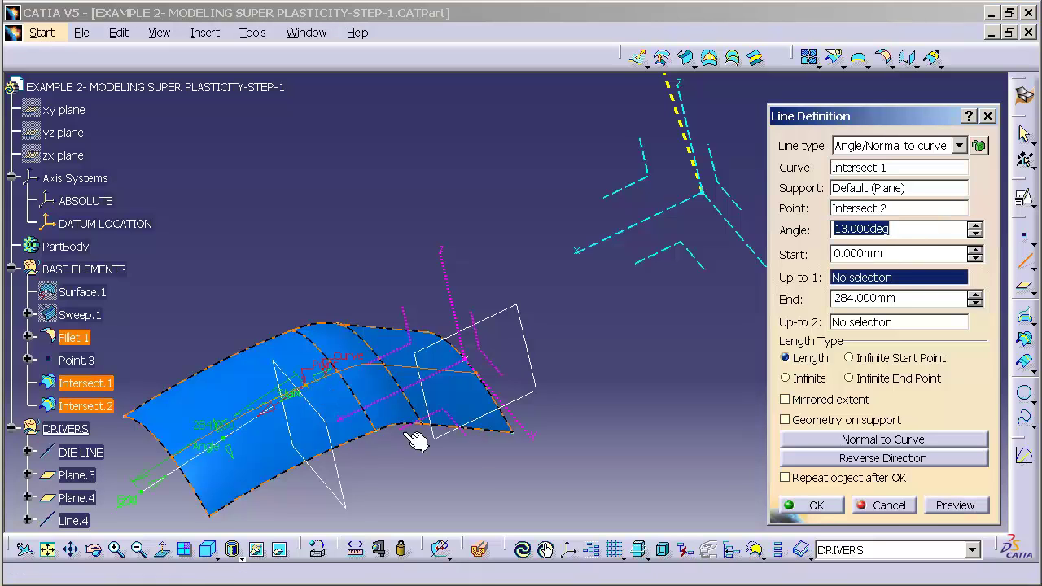
click(848, 192)
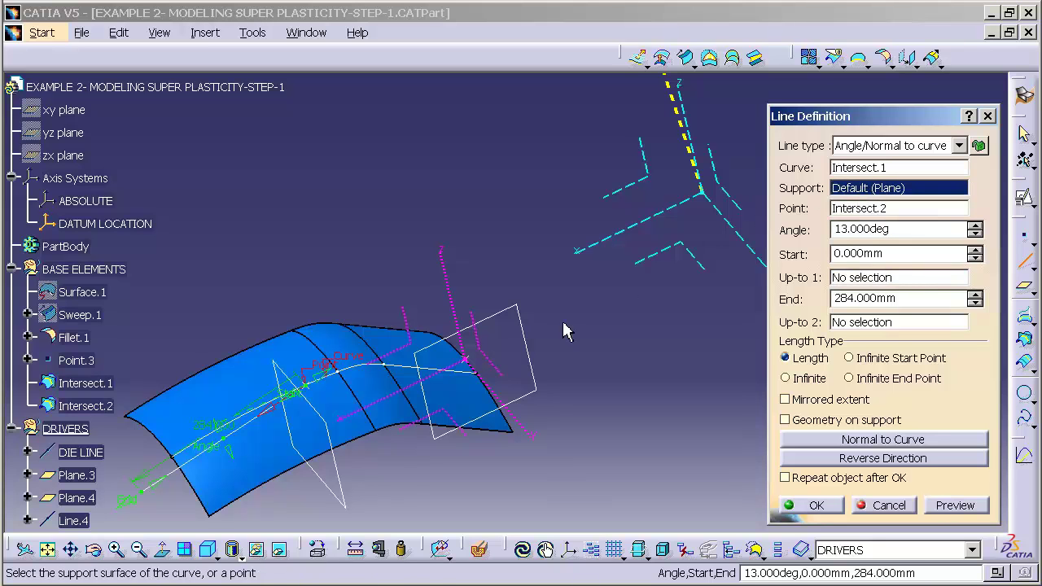
click(295, 346)
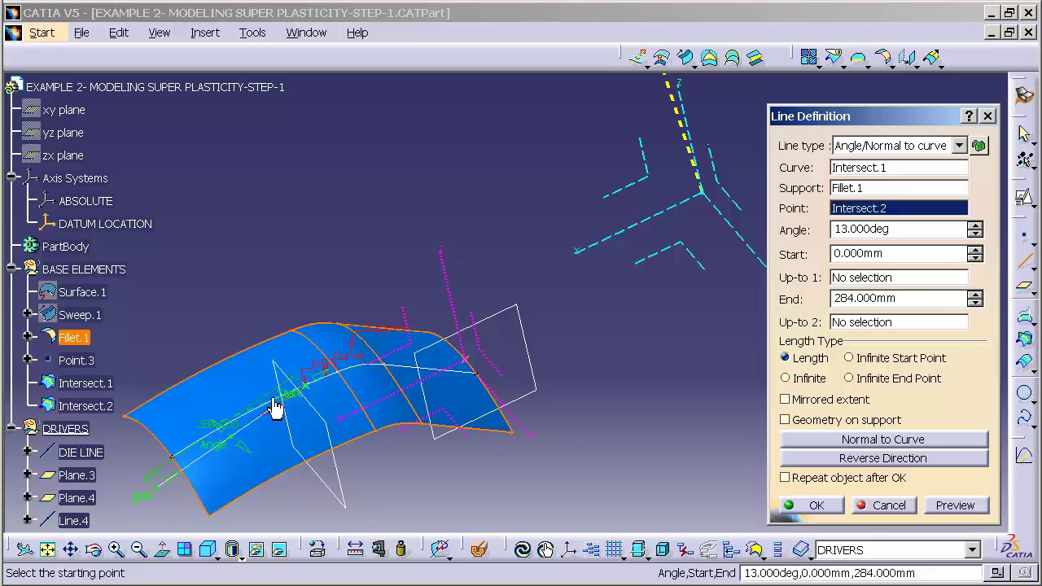
drag(239, 448, 376, 462)
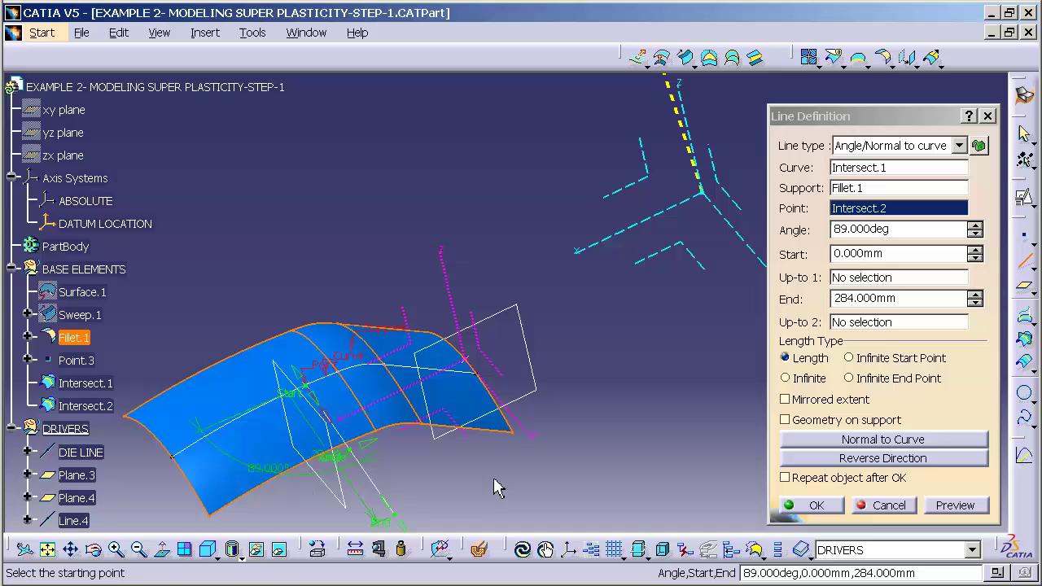
mouse_move(360, 448)
mouse_down()
mouse_move(342, 458)
mouse_move(369, 450)
mouse_up()
click(832, 506)
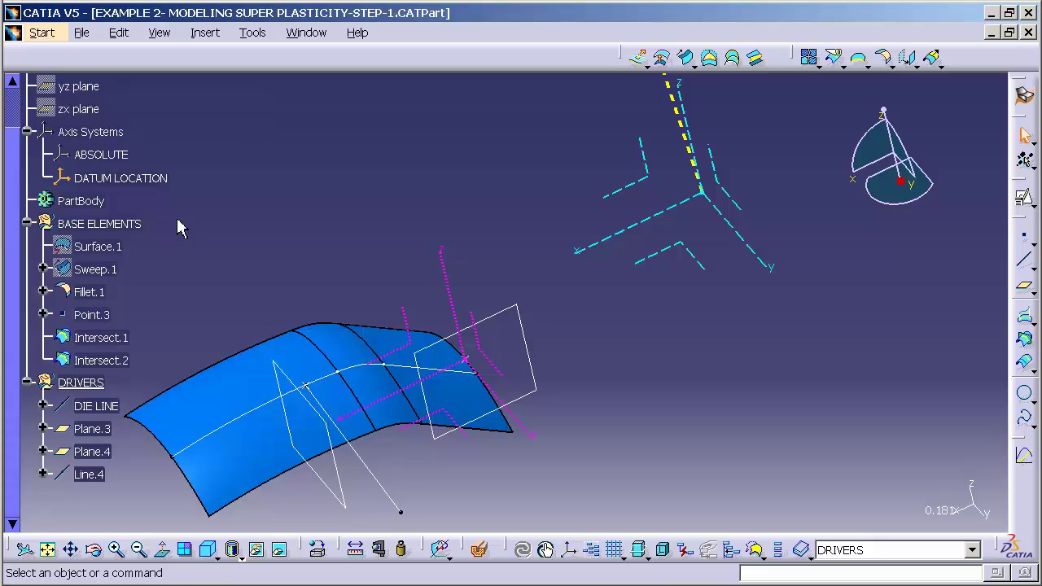
- Define BASE ELEMENTS as the work object from its context menu
right_click(131, 231)
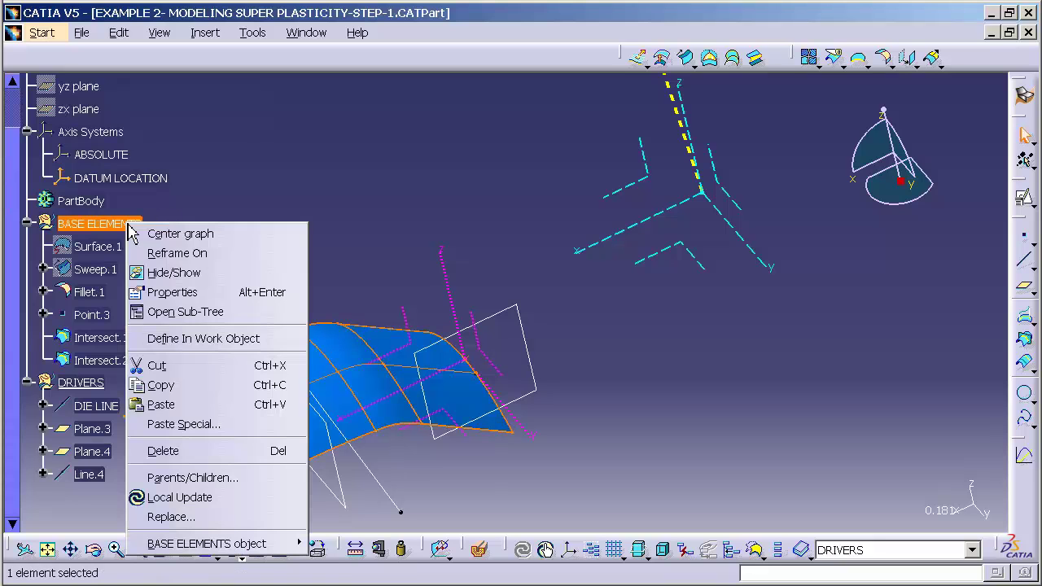
click(264, 339)
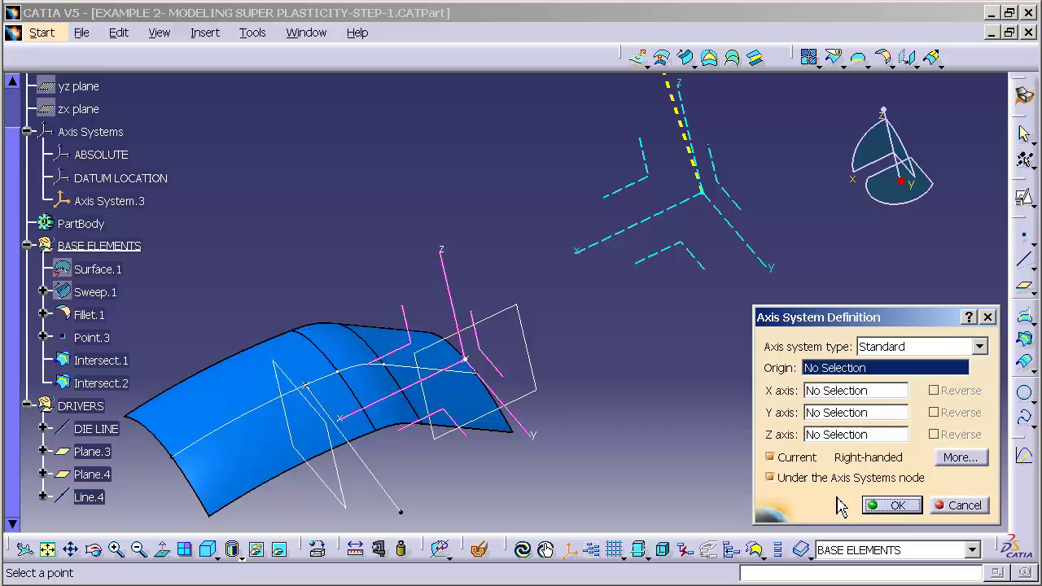
- Create Axis System.3 outside the Axis Systems node: origin Intersect.2, Z along DIE LINE, X along Line.4
click(793, 480)
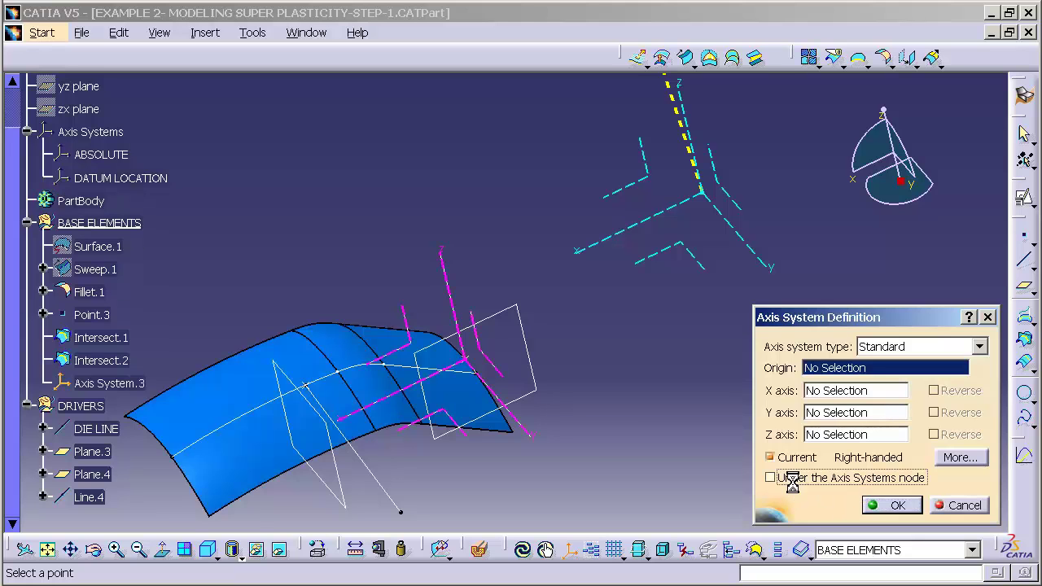
click(321, 393)
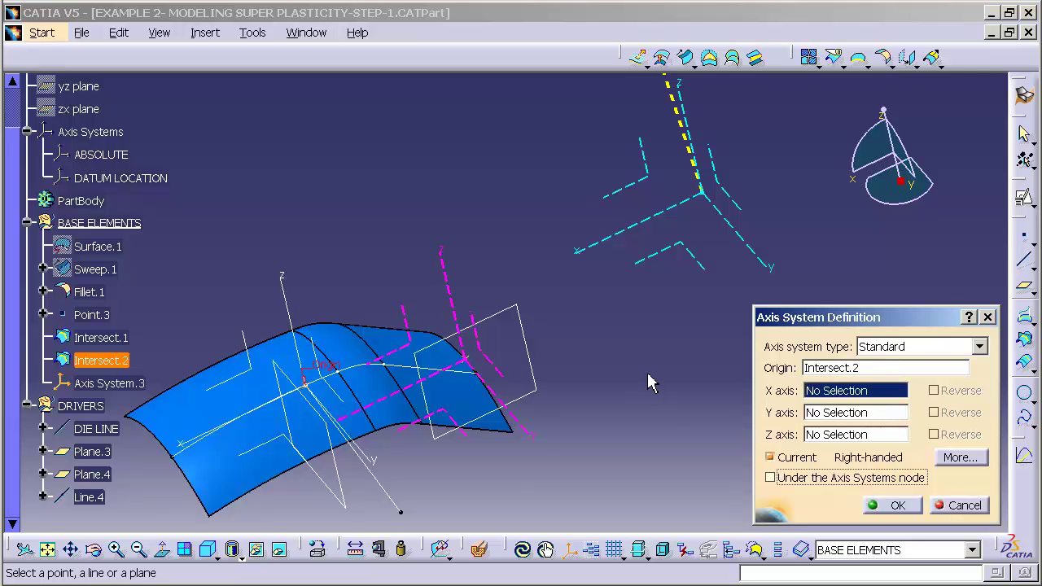
click(823, 442)
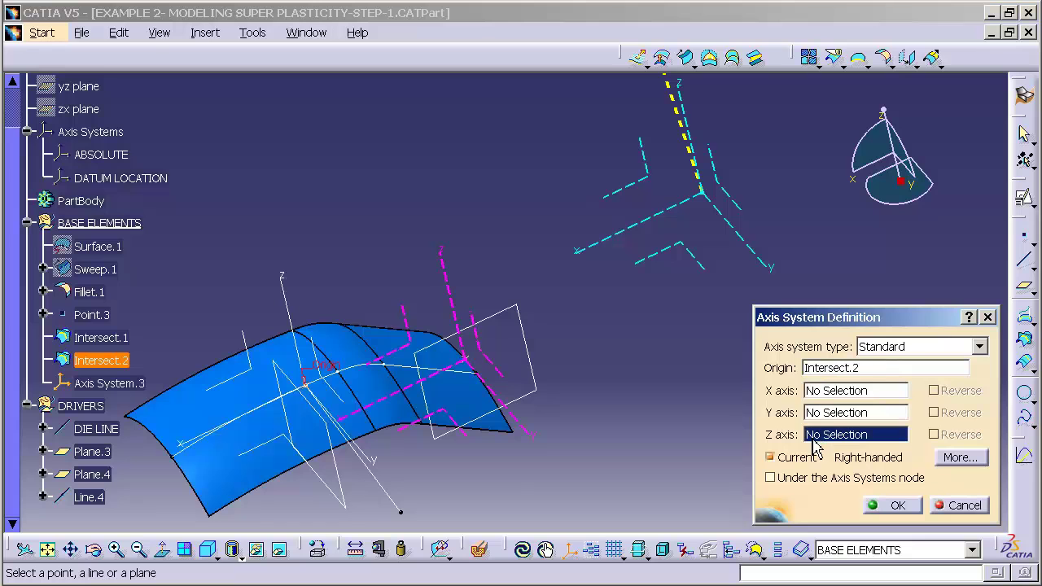
click(677, 106)
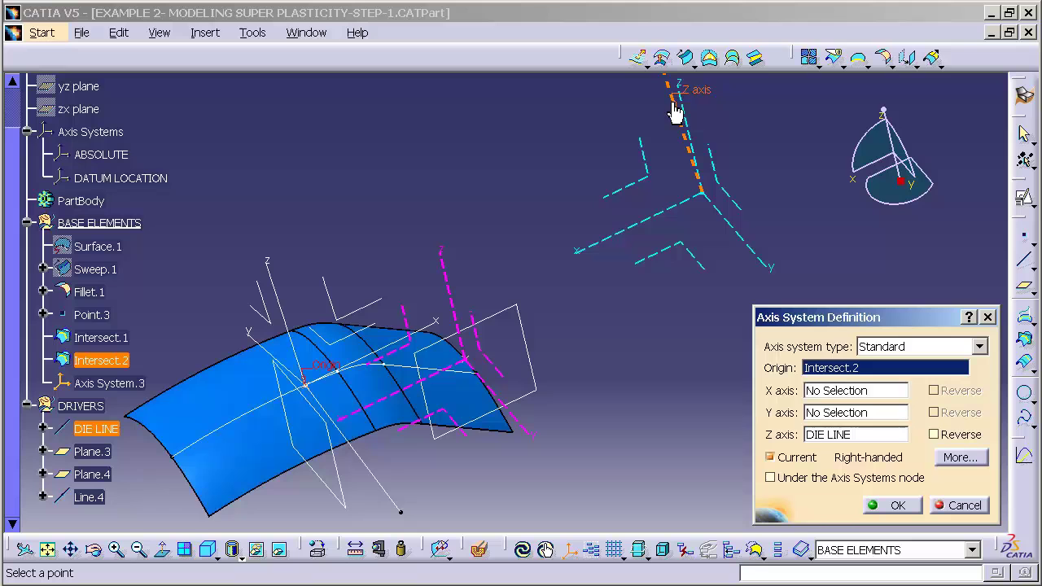
click(839, 394)
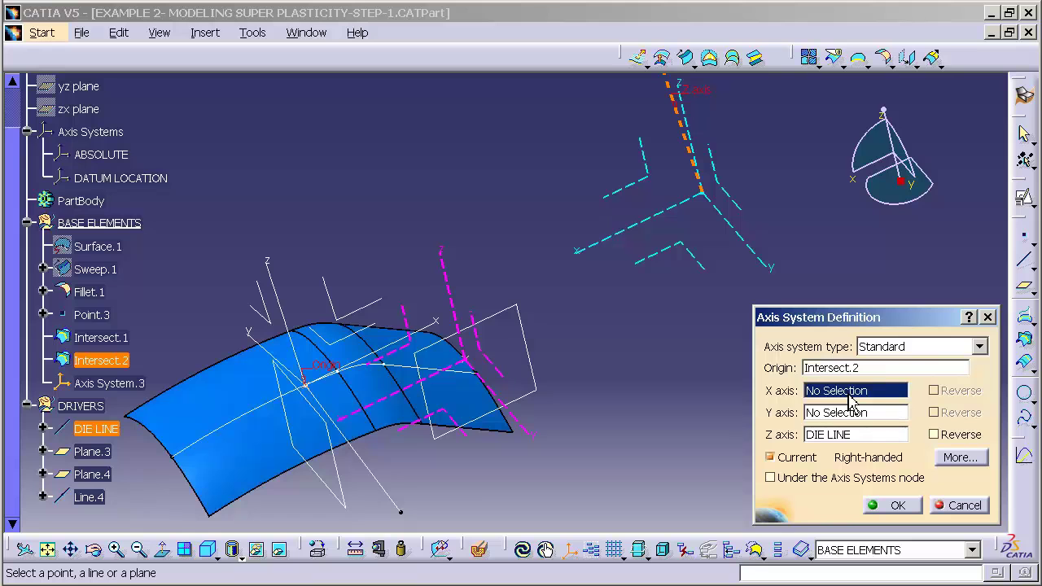
click(399, 497)
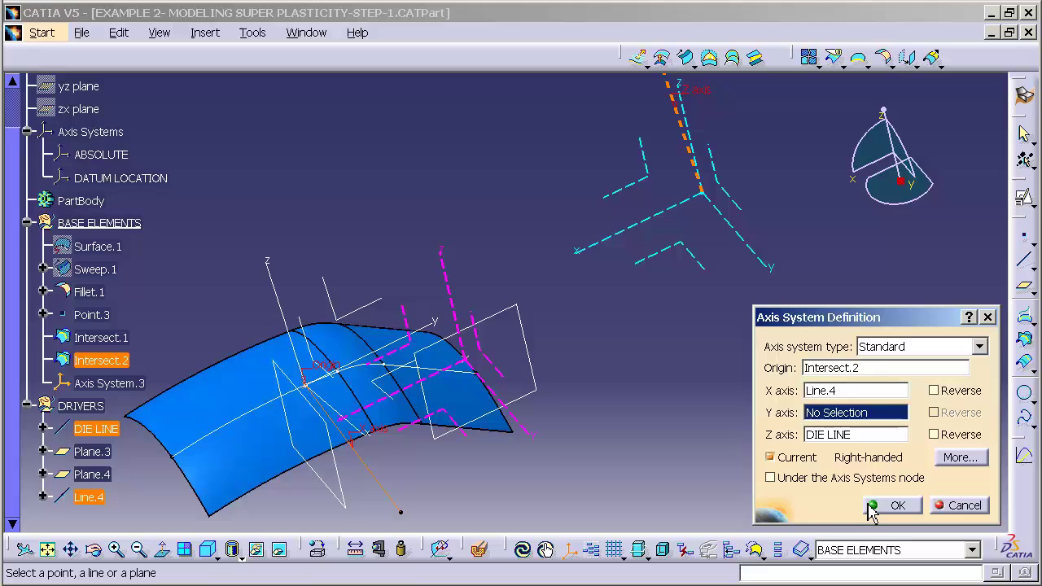
click(893, 505)
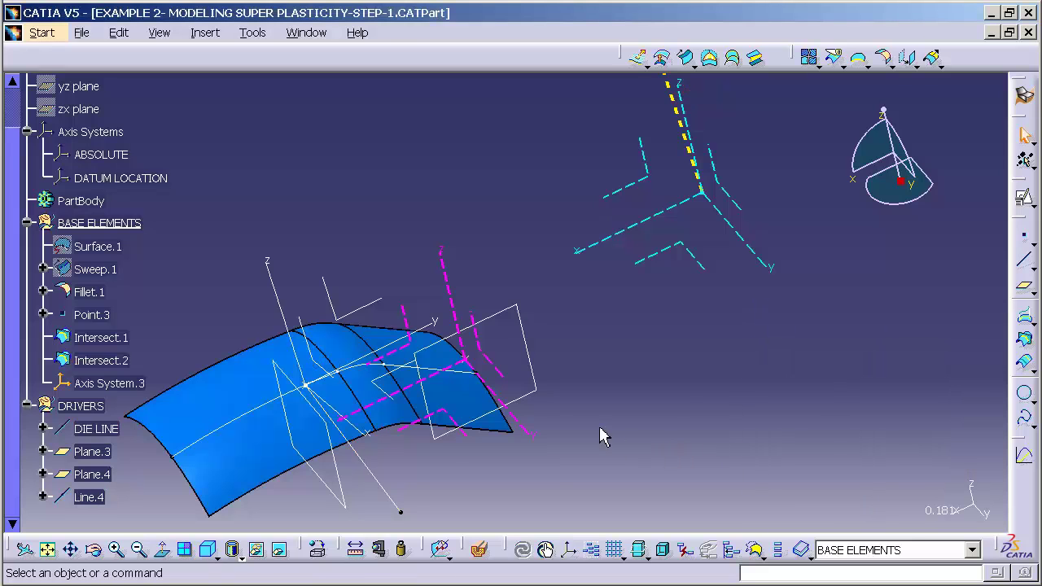
- Move Plane.4's offset to 355 mm
middle_drag(435, 338, 530, 323)
double_click(414, 395)
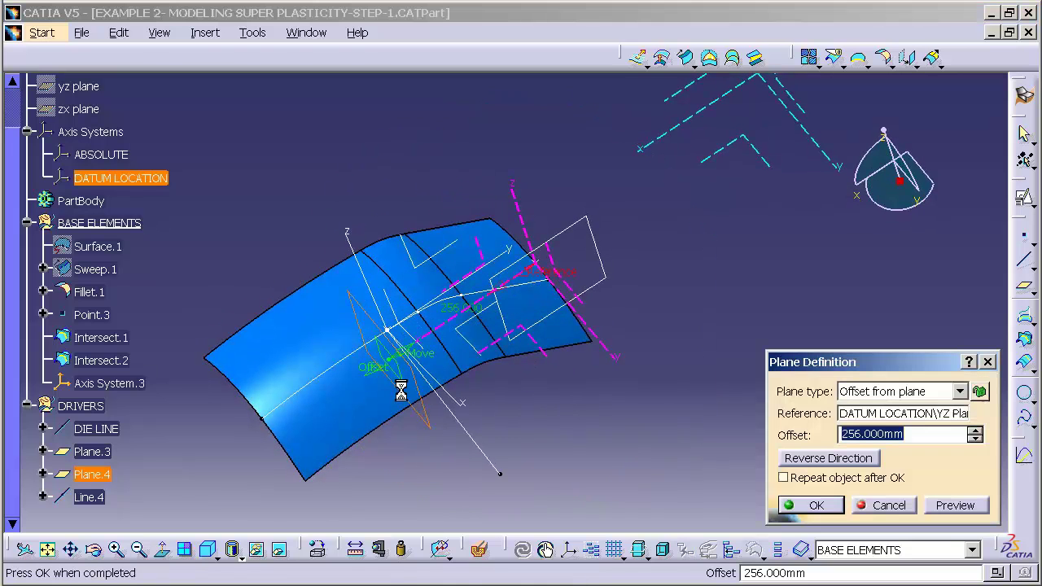
drag(383, 385, 325, 415)
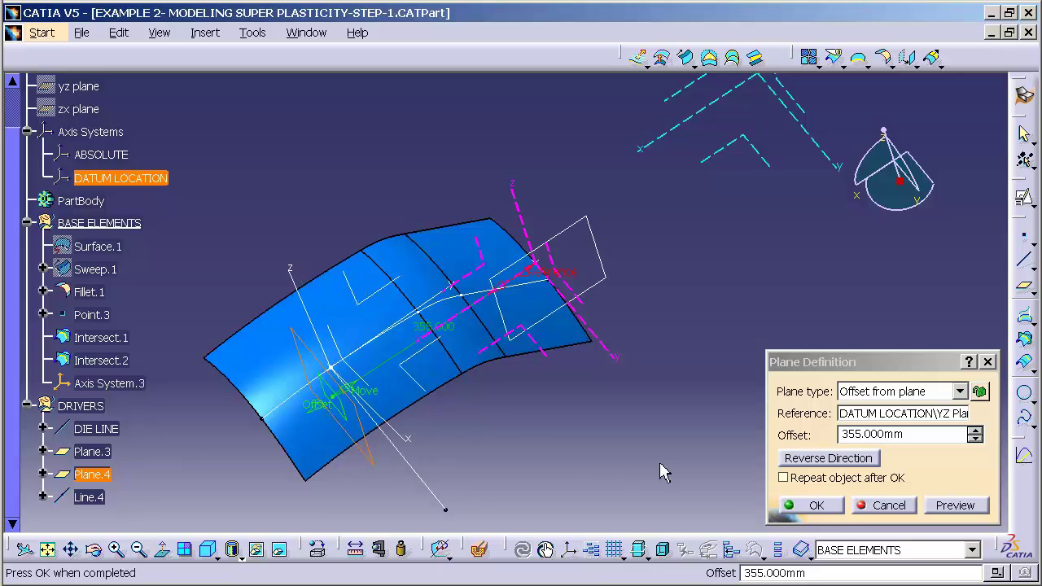
click(815, 504)
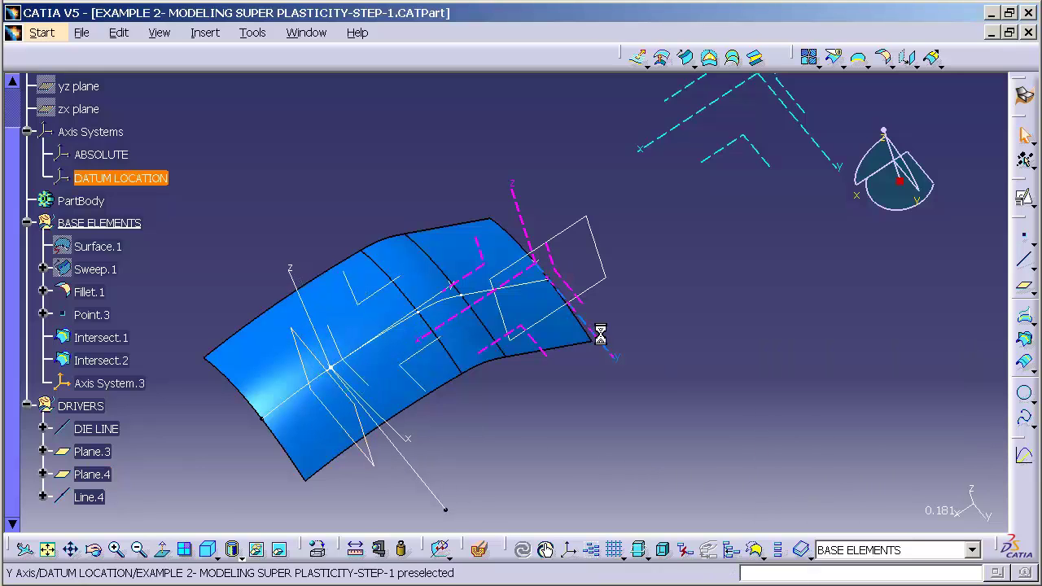
- Change Plane.3's offset from the DATUM LOCATION ZX plane to 9 mm
double_click(594, 297)
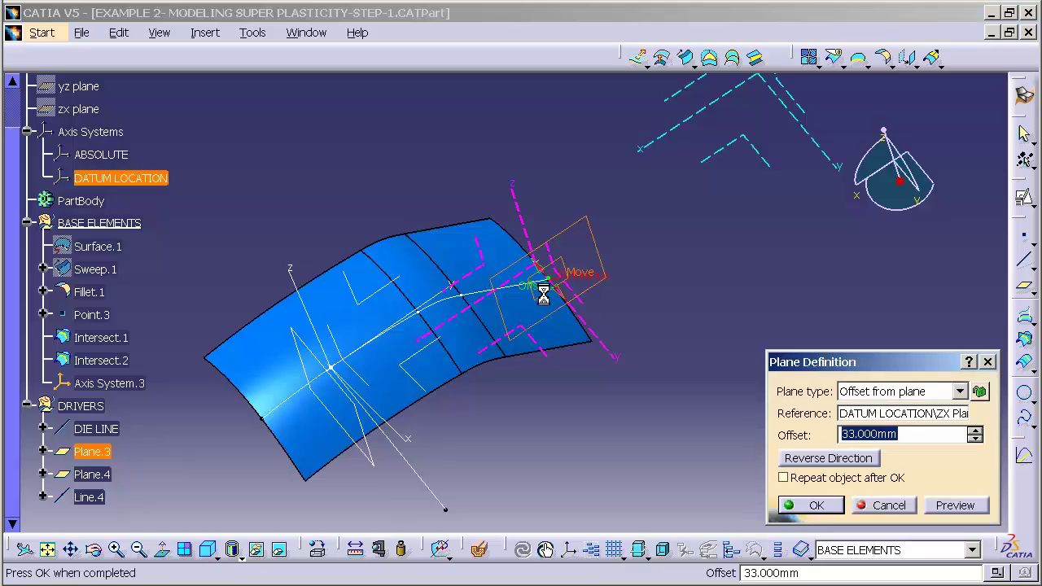
drag(542, 293, 550, 272)
click(815, 505)
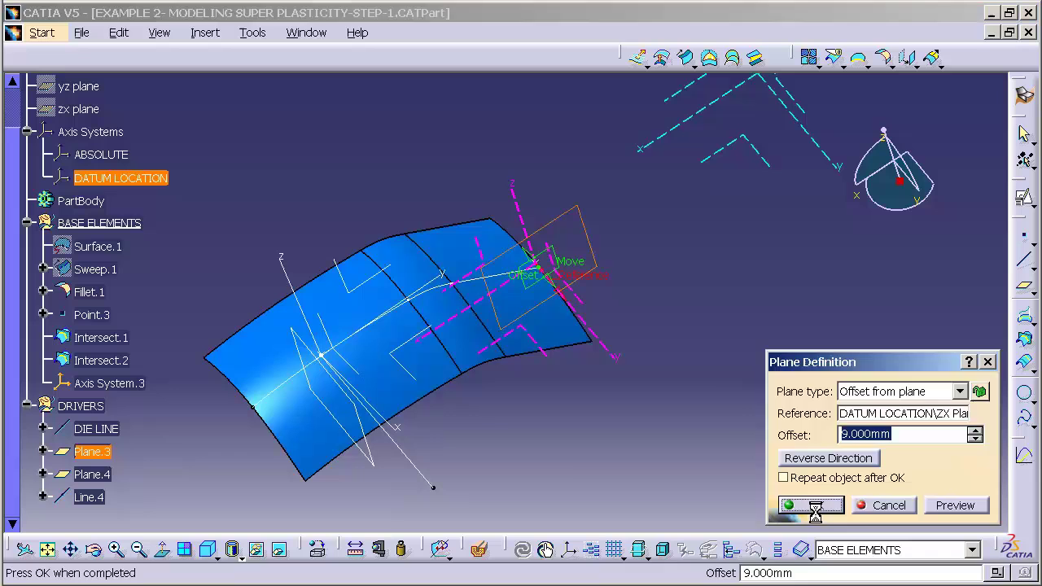
- Swing Line.4's angle to 102 degrees
double_click(418, 470)
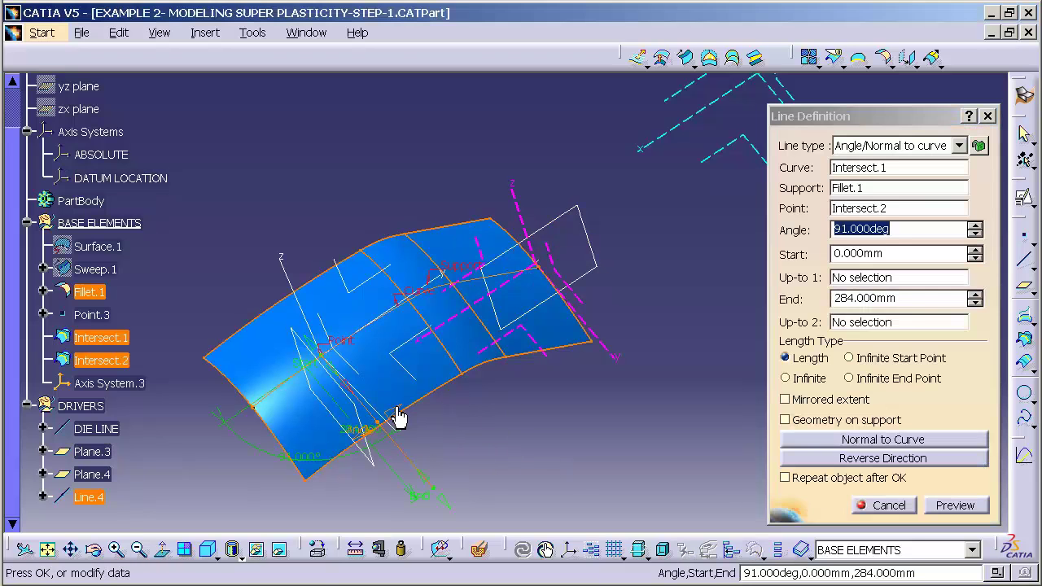
mouse_move(420, 402)
mouse_down()
mouse_move(430, 386)
mouse_move(426, 411)
mouse_move(421, 399)
mouse_move(432, 392)
mouse_move(432, 413)
mouse_up()
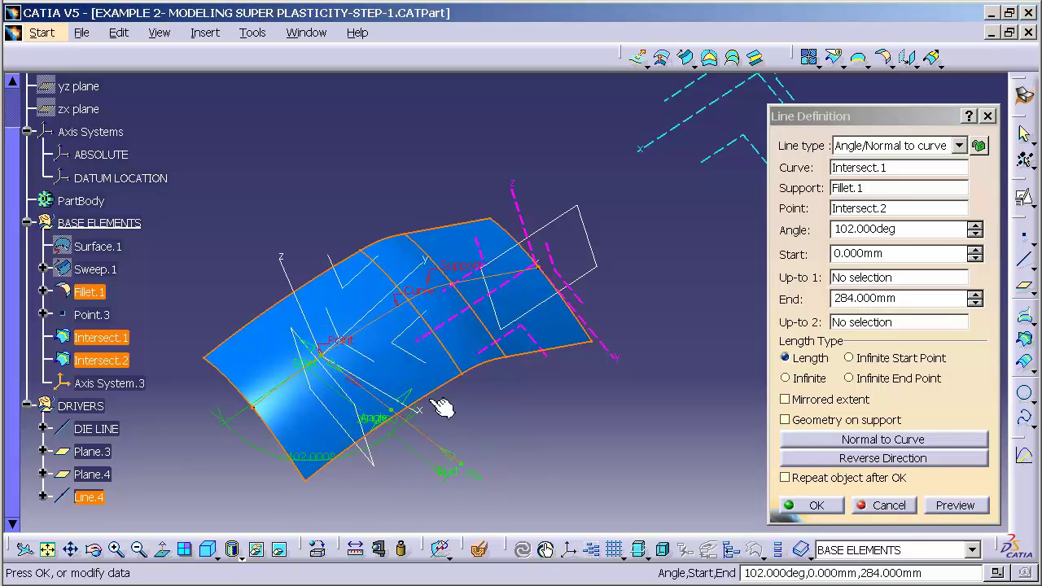
click(814, 505)
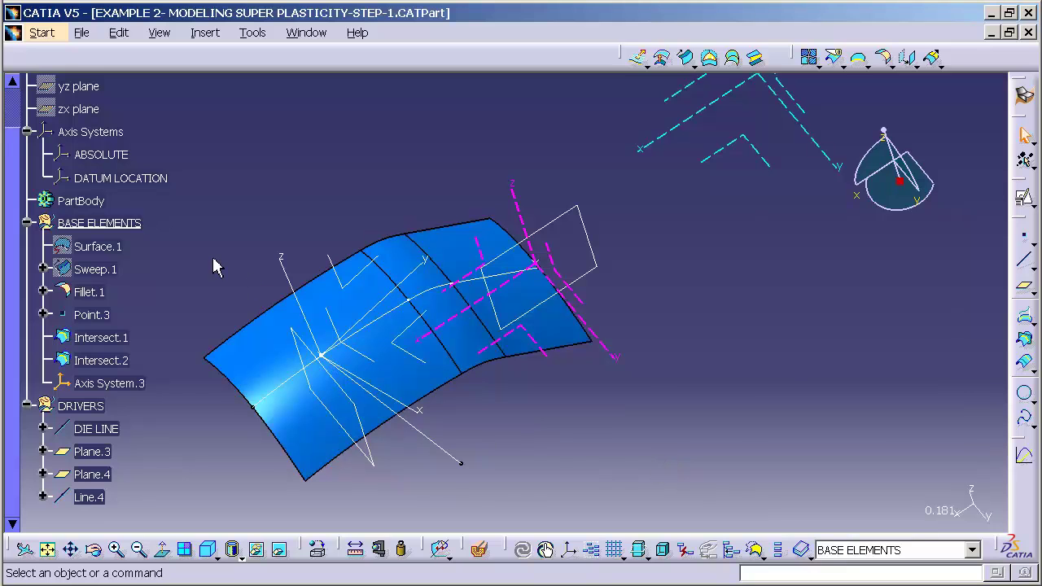
- Make PartBody the work object and start a positioned sketch on Axis System.3's XY plane
right_click(75, 200)
click(145, 314)
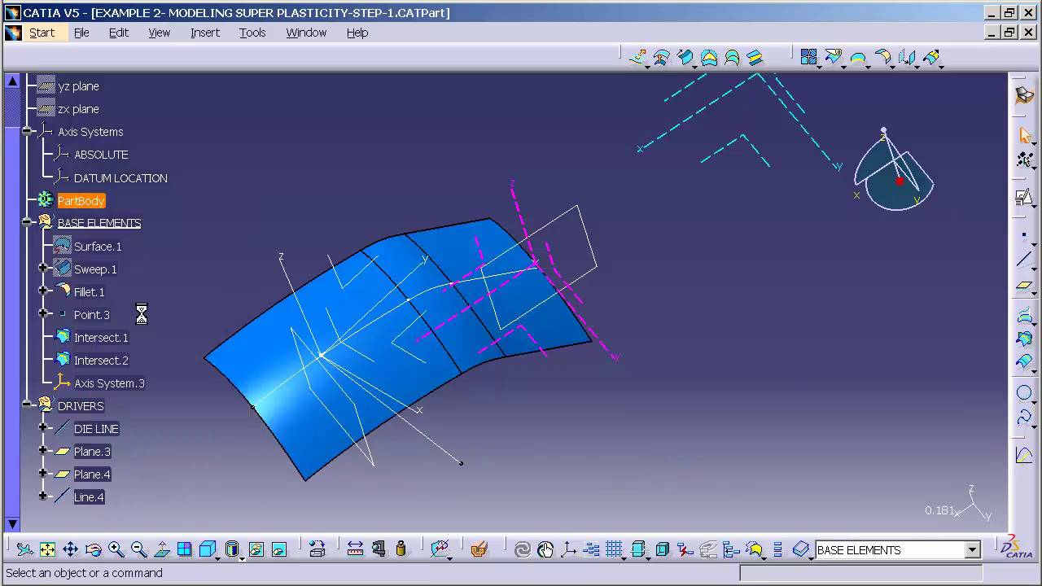
click(1025, 201)
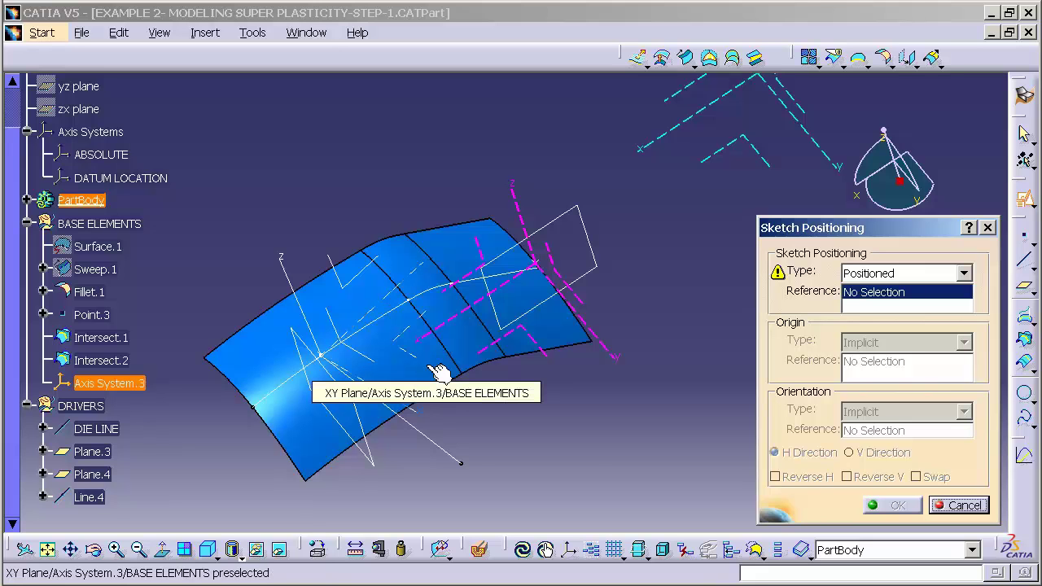
click(440, 372)
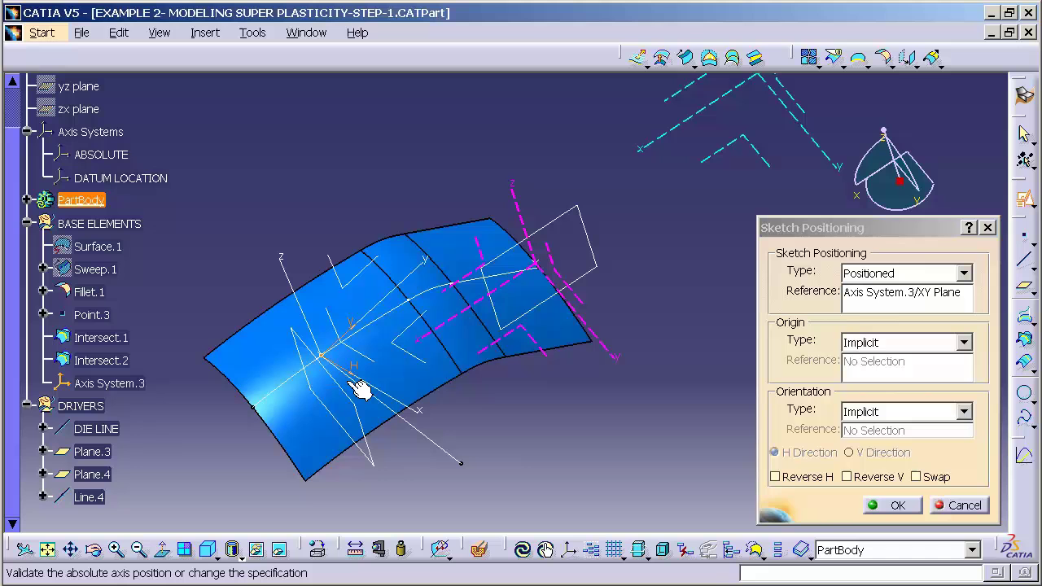
click(922, 507)
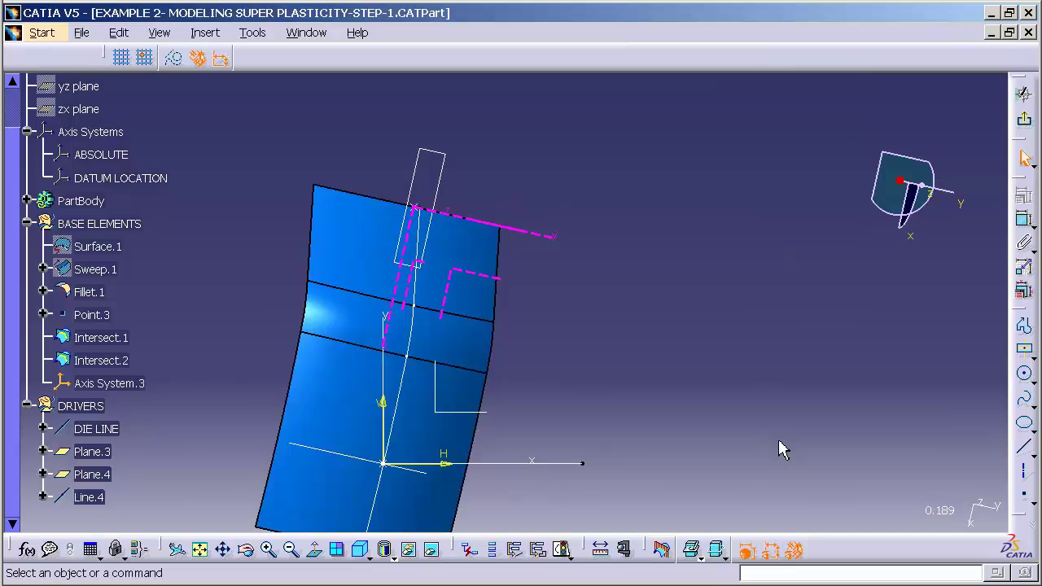
- Draw a centred rectangle of about 83 × 88 mm at the sketch origin, then exit the Sketcher
click(1026, 352)
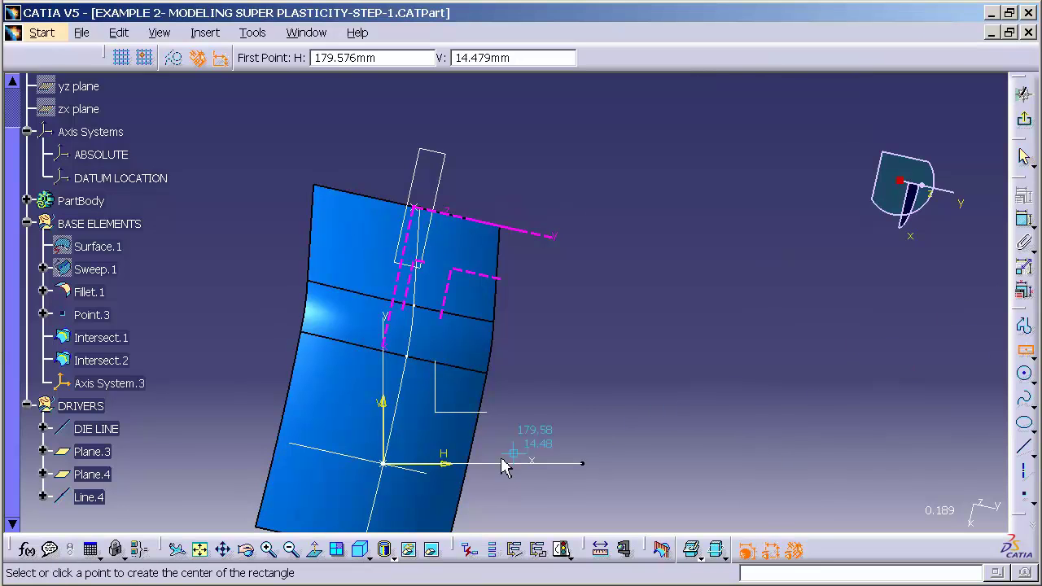
click(383, 463)
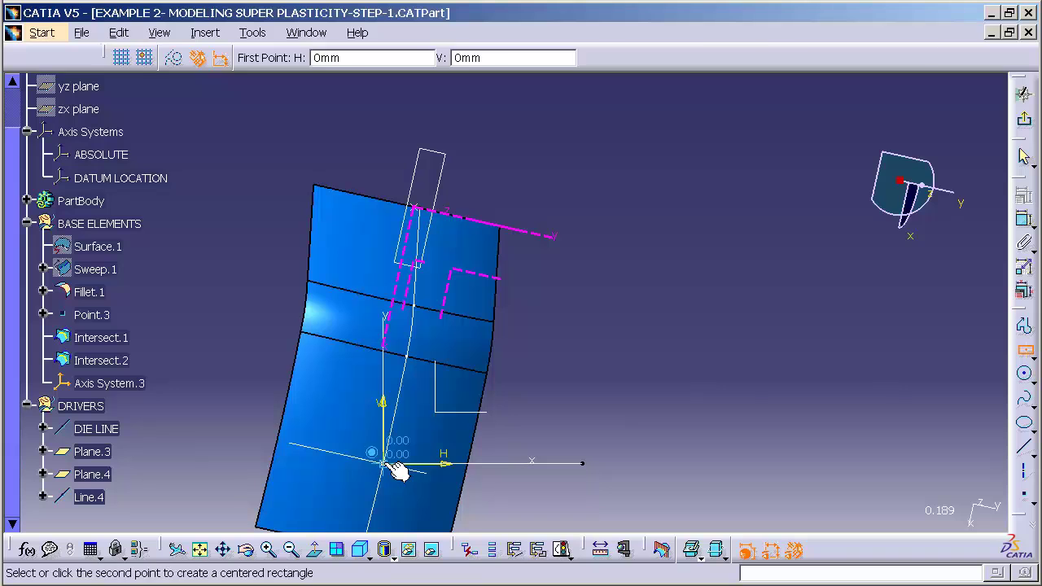
click(413, 495)
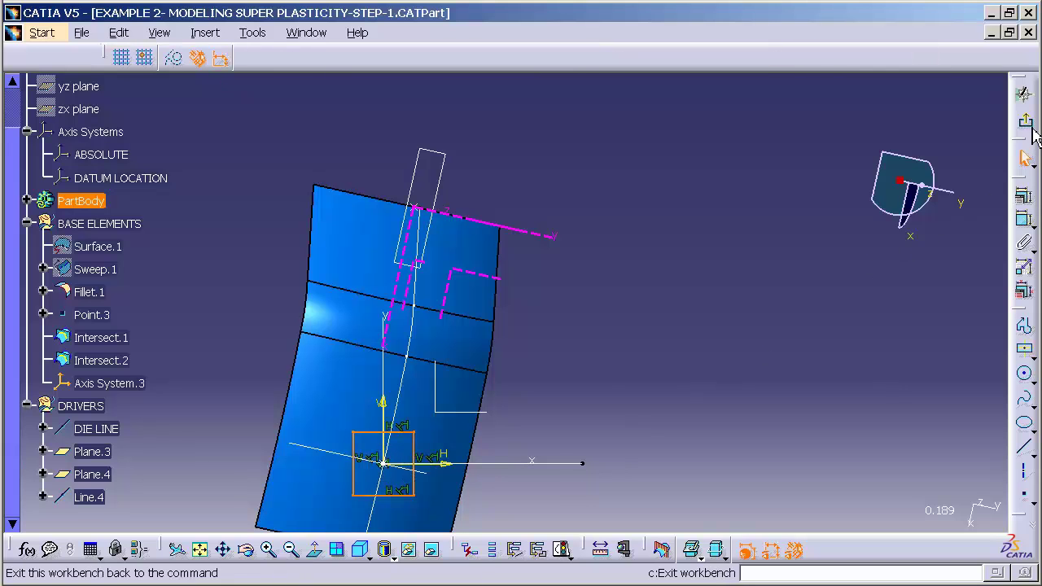
click(1030, 126)
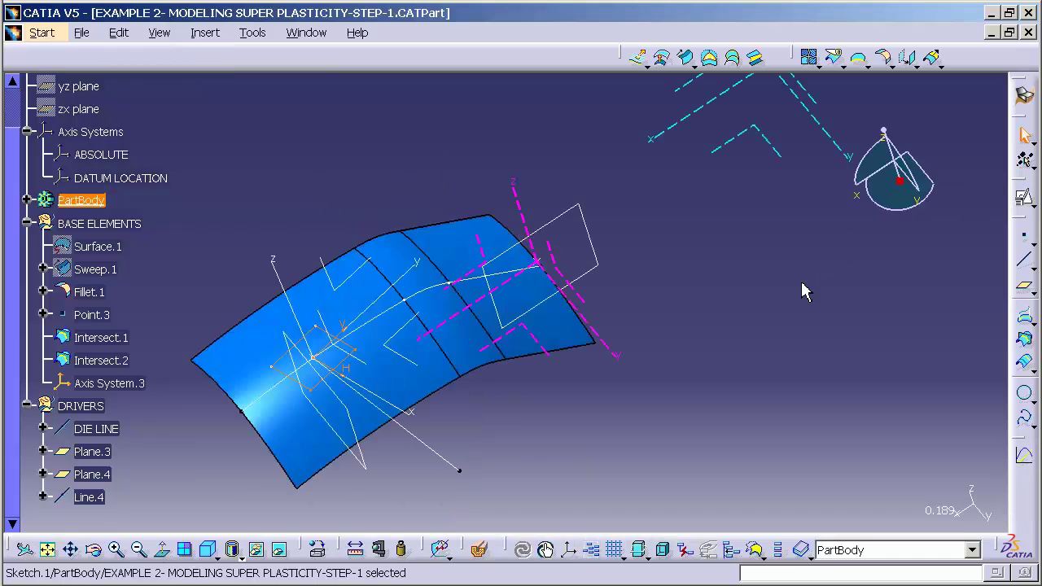
- Change Line.4's angle to 108 degrees
double_click(446, 461)
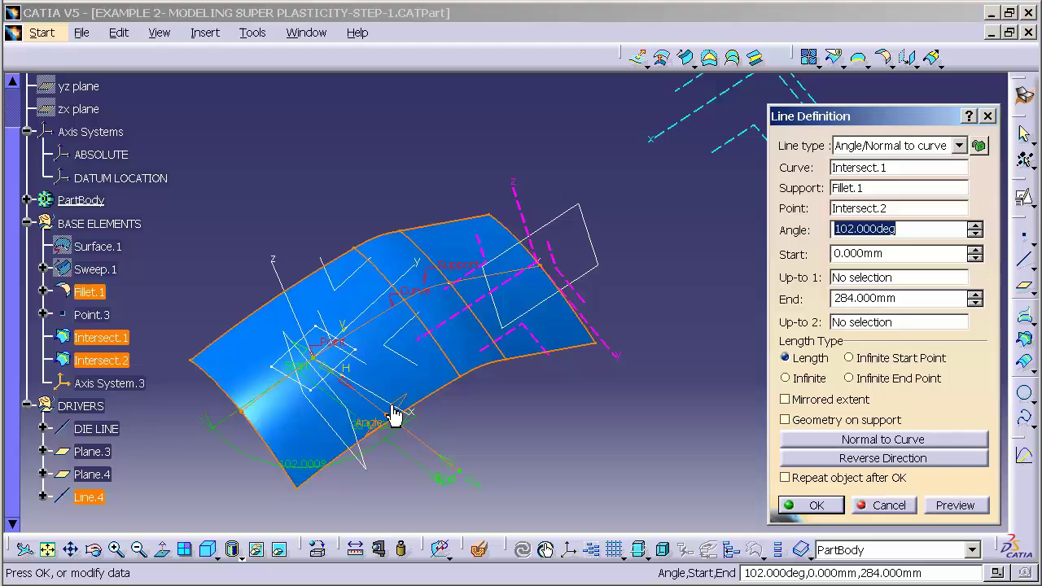
drag(395, 414, 425, 409)
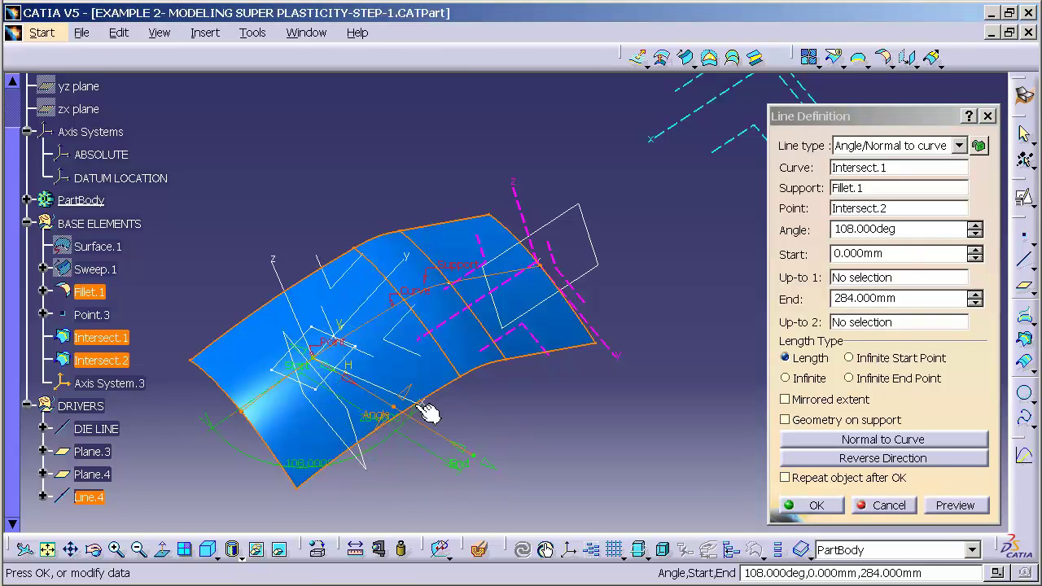
click(818, 505)
- Move Plane.4's offset to about 332 mm so the rectangle follows
double_click(374, 465)
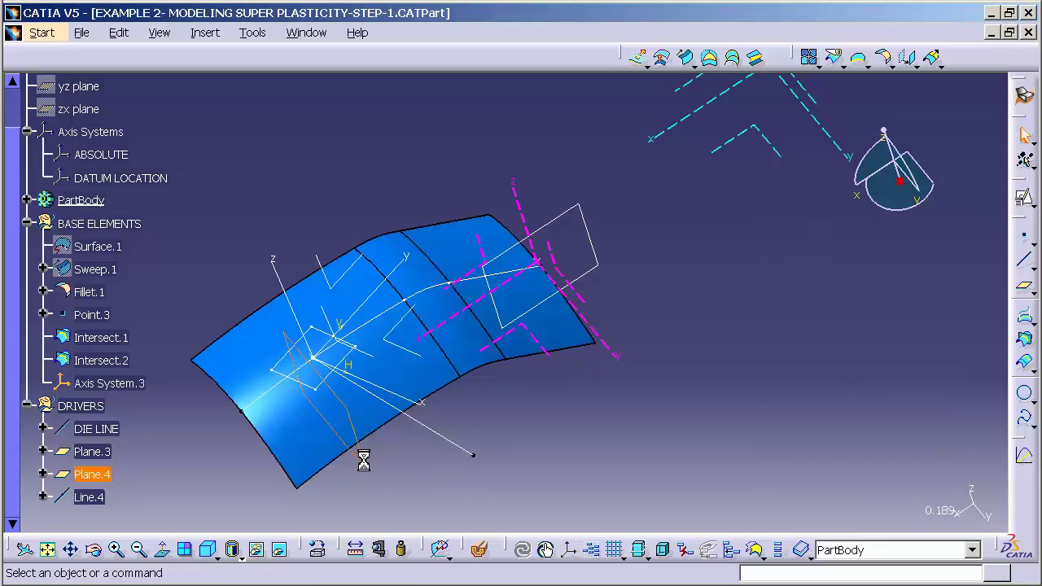
drag(331, 415, 350, 396)
click(817, 505)
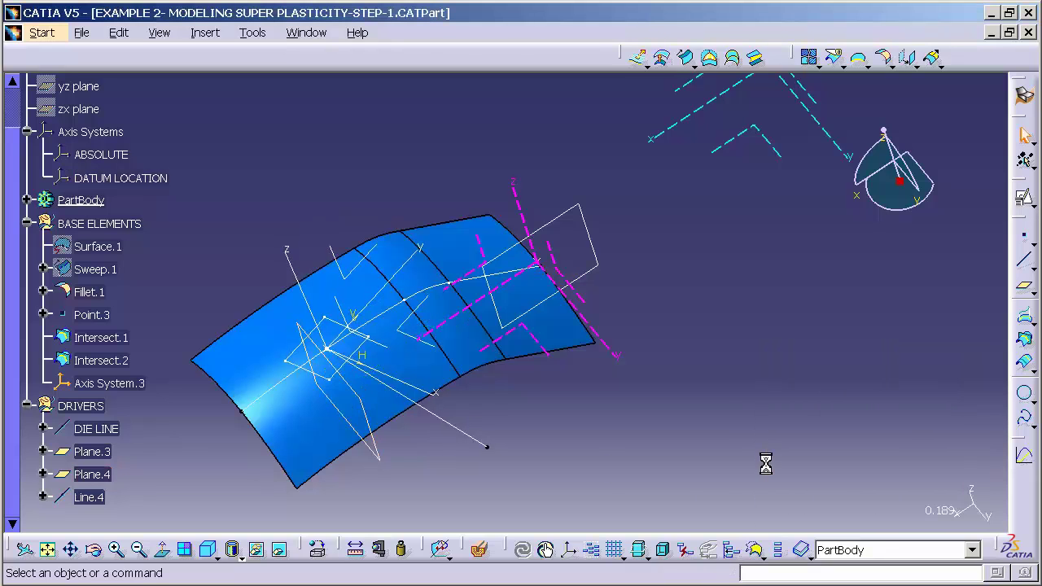